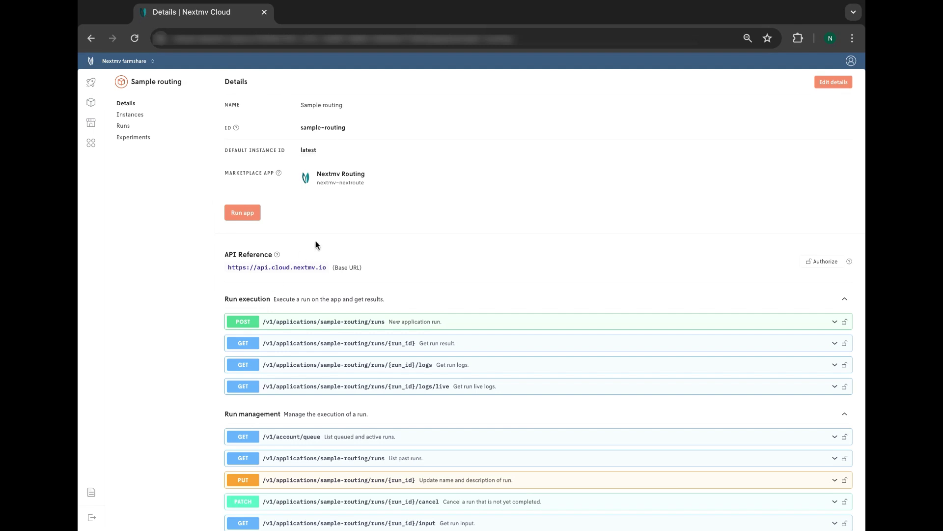
Open the input of the "Restrict to Singular Moves from Depot" run from the Sample routing app's run list.
triple_click(369, 177)
click(123, 127)
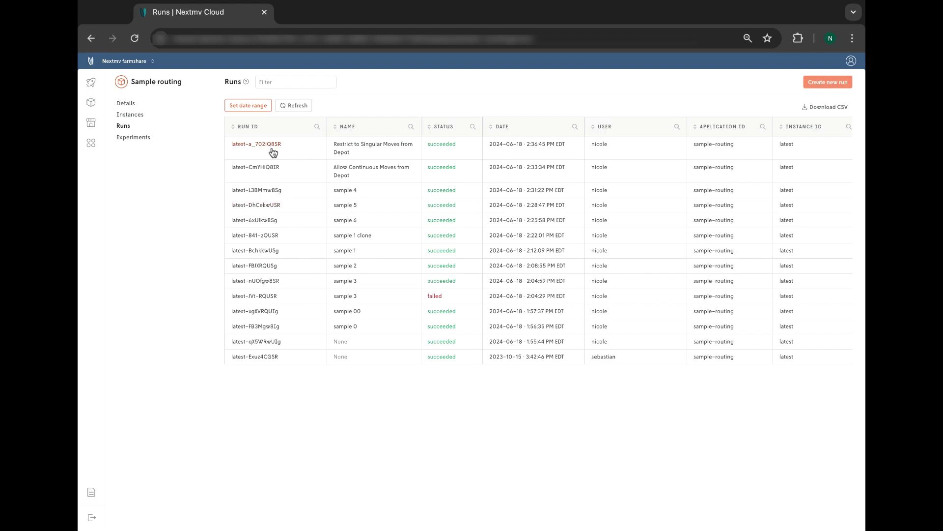
triple_click(350, 153)
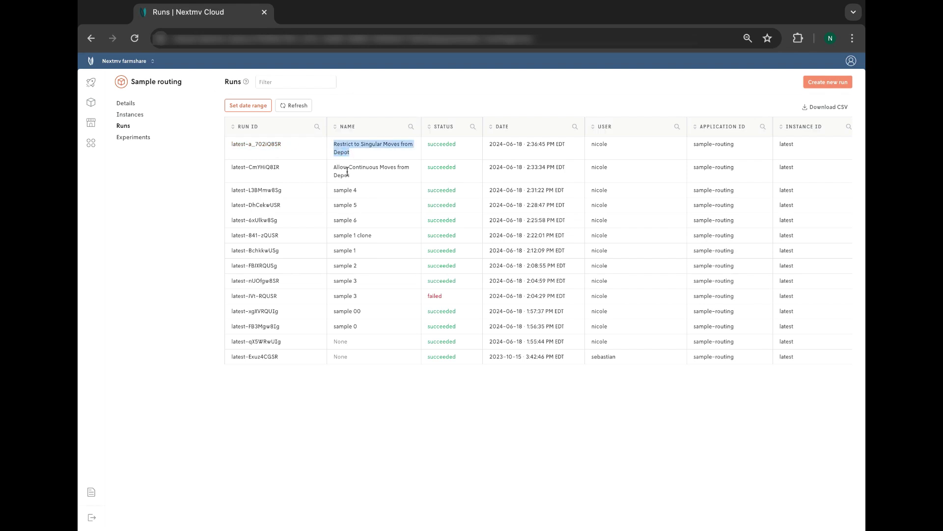
click(258, 144)
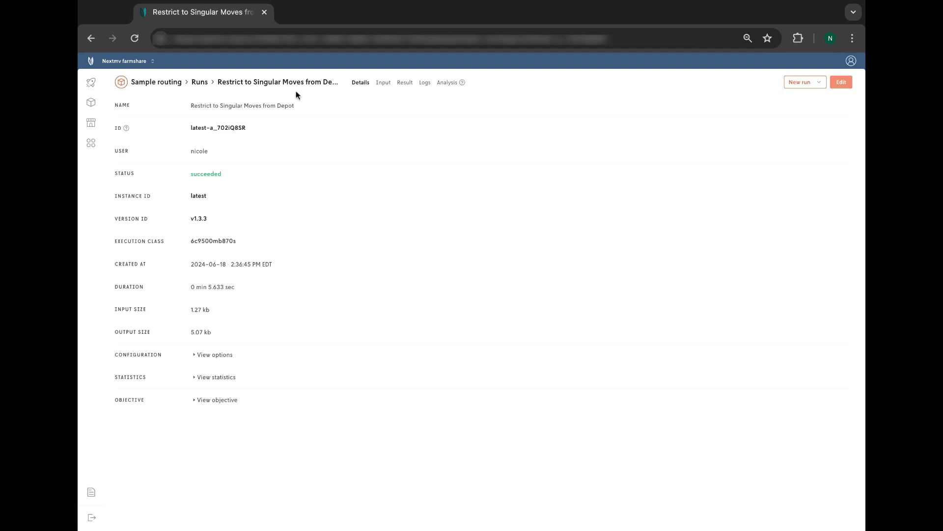
click(383, 83)
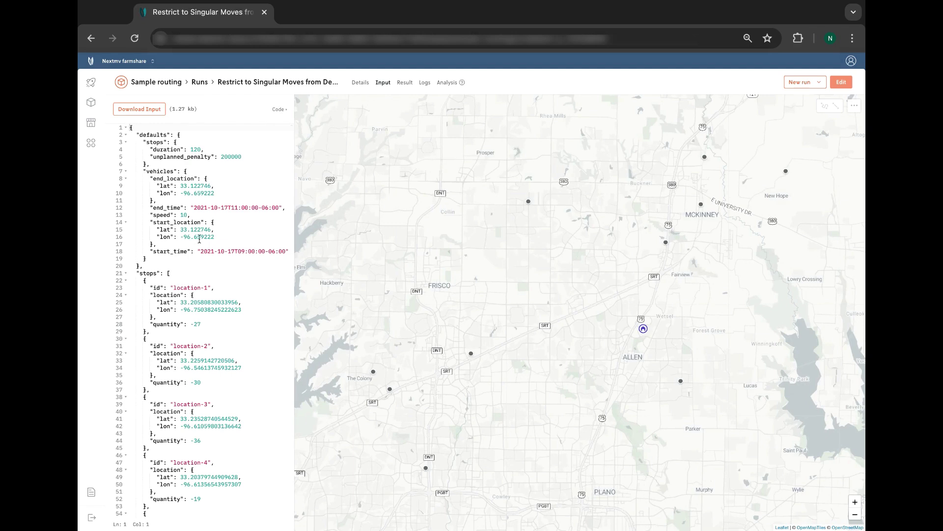
Highlight the default vehicle start_location block and the end_location block in the run's input JSON.
drag(171, 245, 133, 222)
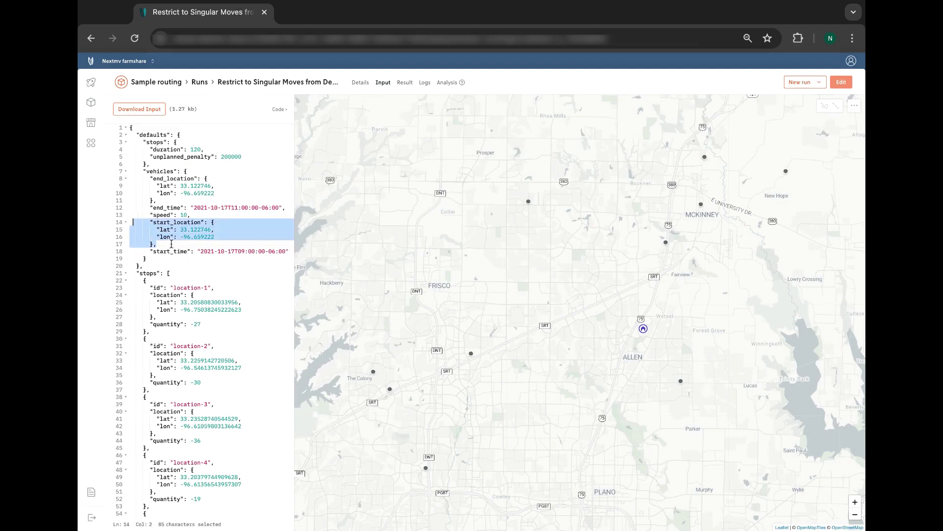
click(166, 200)
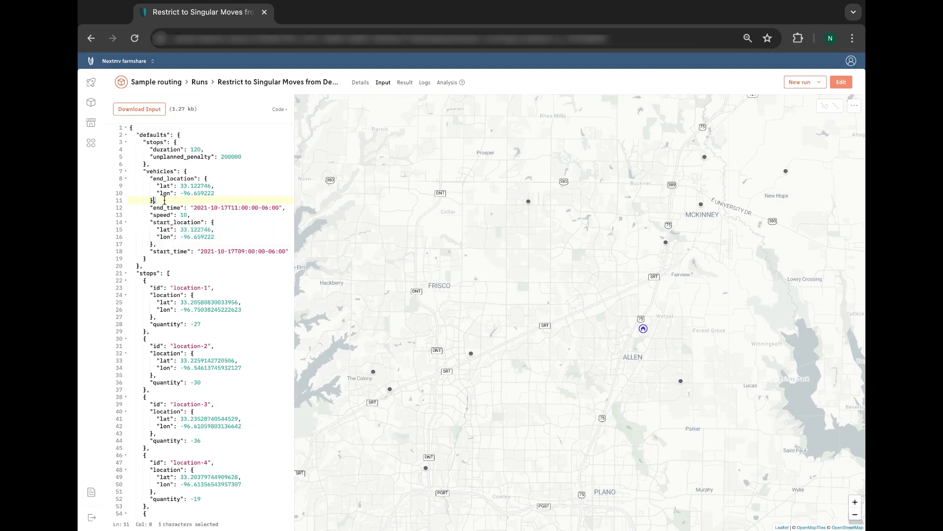
key(shift+Up)
key(shift+Up)
key(shift+Up)
key(shift+Home)
key(shift+Home)
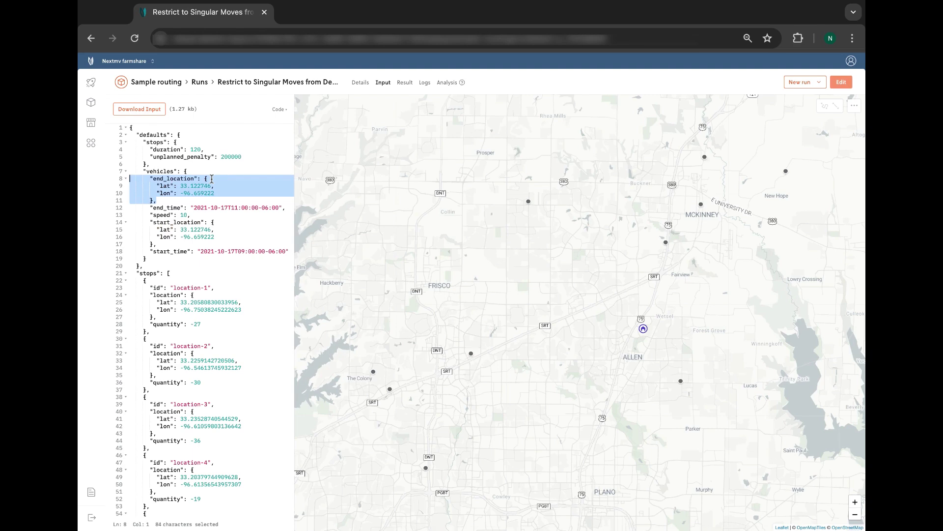
Highlight the location-1 stop and the vehicles section containing vehicle-1 in the input JSON.
scroll(203, 261, down, 3)
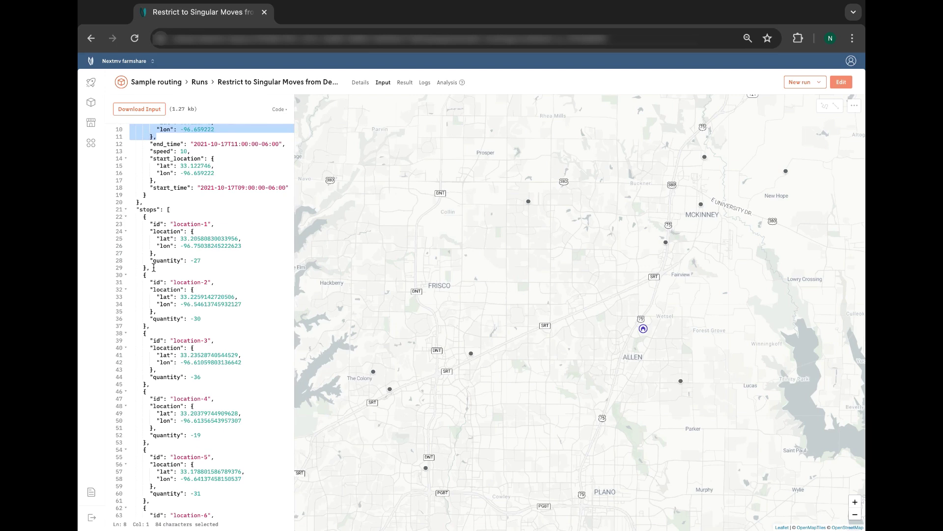
drag(154, 268, 130, 216)
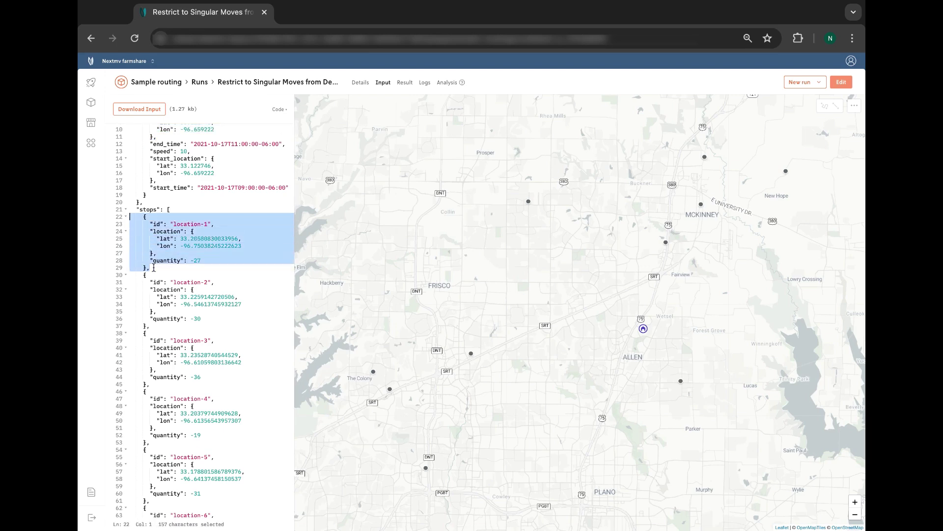
click(182, 288)
scroll(182, 287, down, 7)
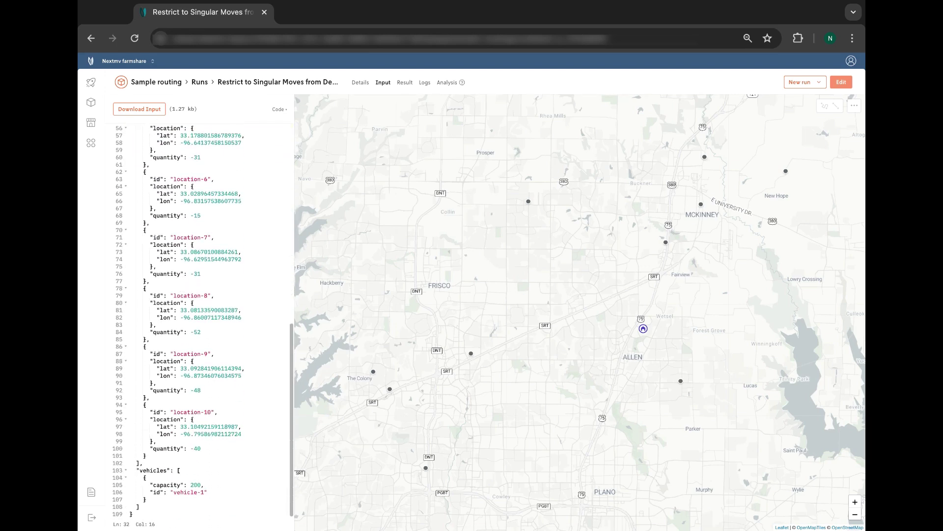
drag(153, 498, 134, 485)
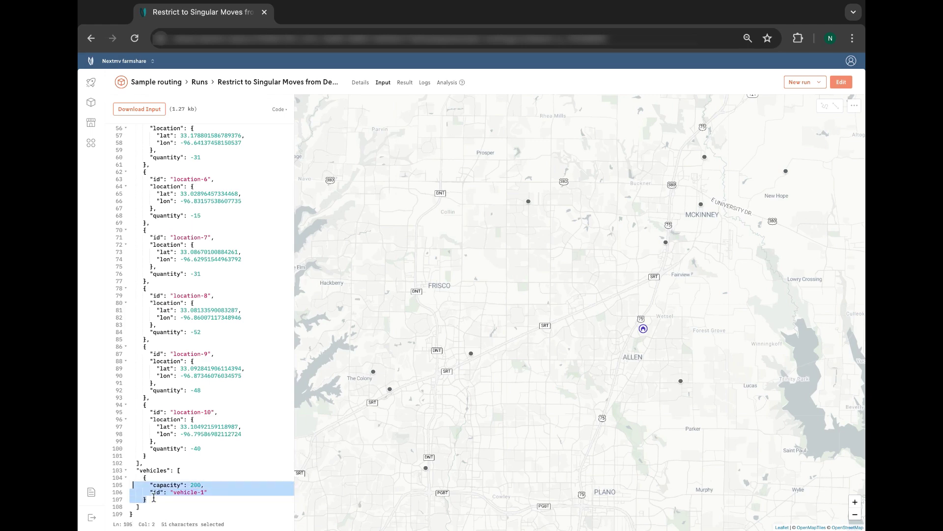
key(shift+Up)
key(shift+Up)
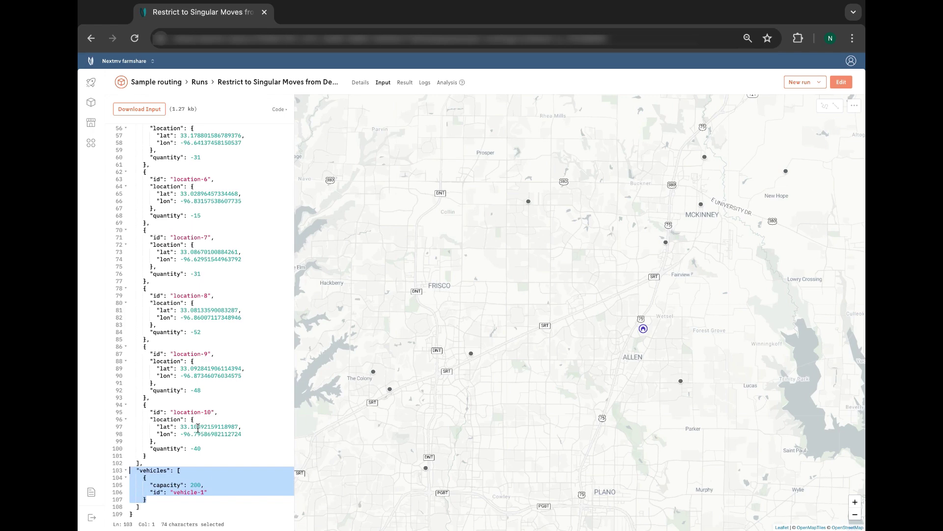
Highlight the stops from location-1 into location-3 in the input JSON, and the quantity line of location-1.
scroll(197, 427, up, 1)
scroll(197, 427, up, 7)
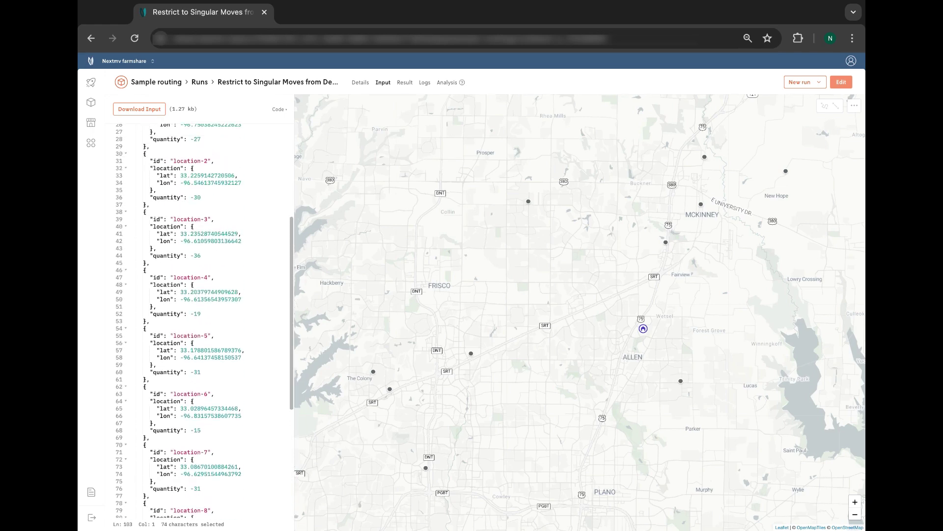
scroll(211, 358, up, 2)
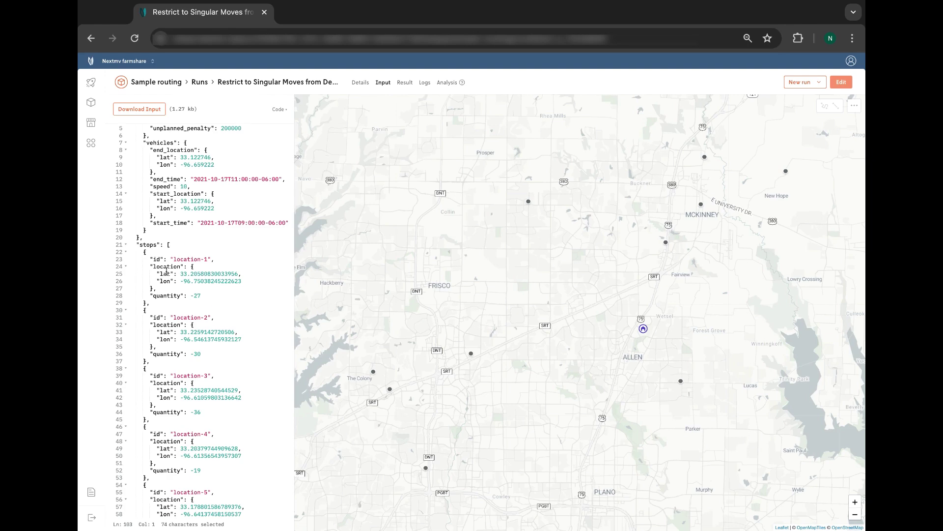
drag(140, 254, 151, 303)
key(shift+Down)
key(shift+Down)
key(shift+Down)
key(shift+Down)
key(shift+Down)
key(shift+Down)
key(shift+Down)
key(shift+Down)
key(shift+Down)
key(shift+Down)
key(shift+Down)
key(shift+Down)
key(shift+Down)
key(shift+Down)
key(shift+Down)
key(shift+Down)
key(shift+Down)
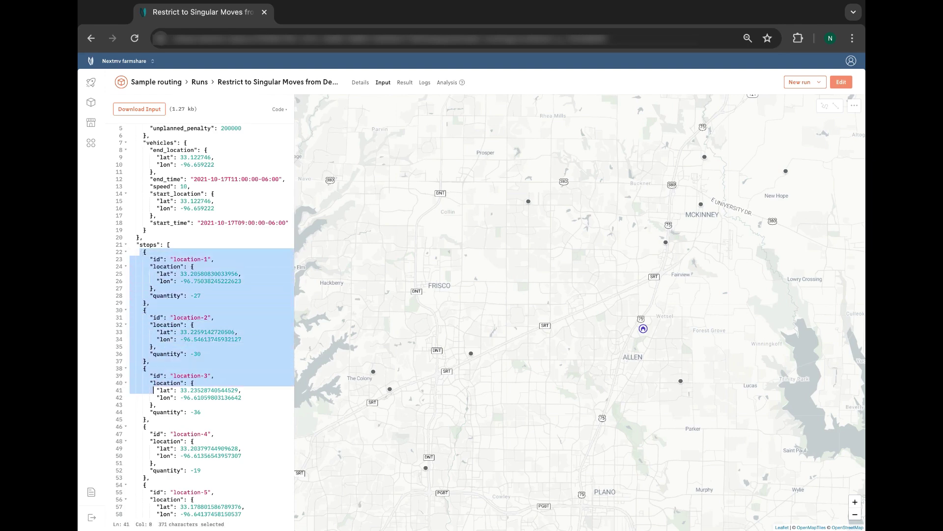
triple_click(208, 296)
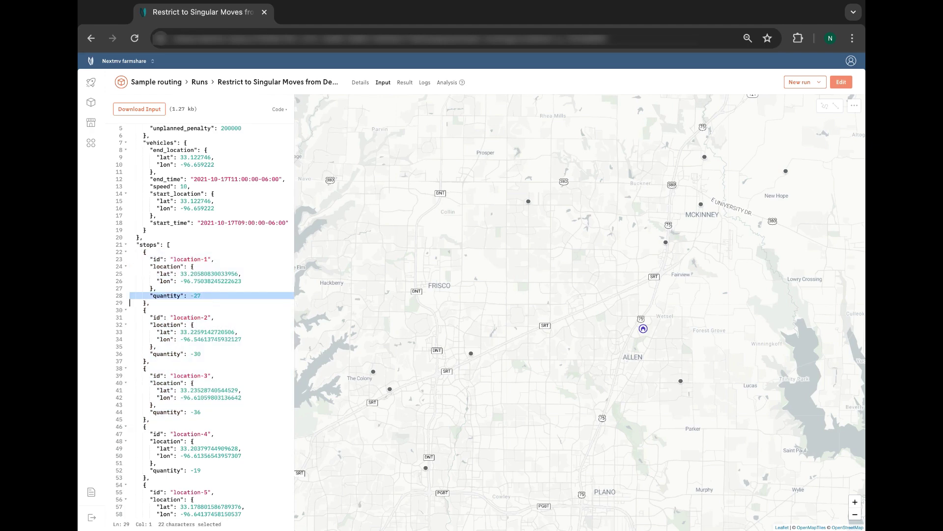
triple_click(207, 295)
Open the run's result and expand vehicle-1's stops to review its full route.
click(404, 83)
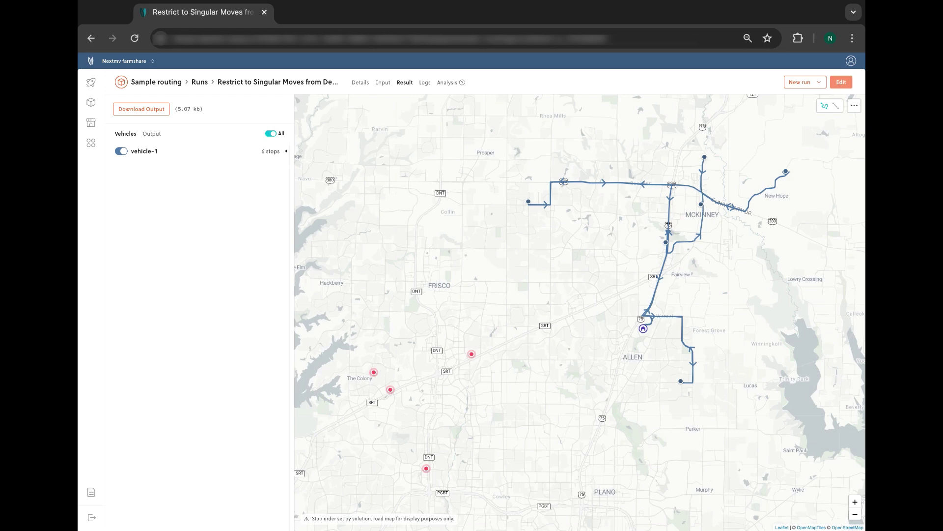
click(266, 152)
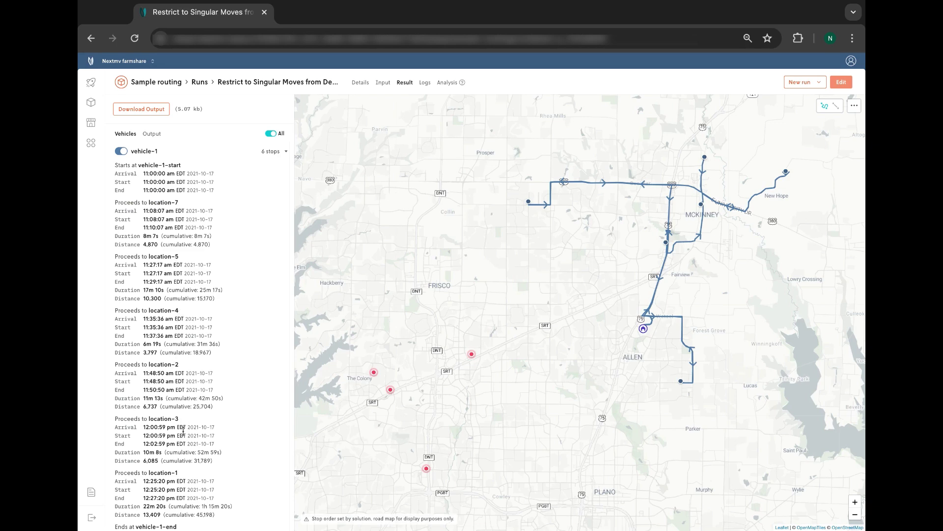
scroll(183, 479, down, 2)
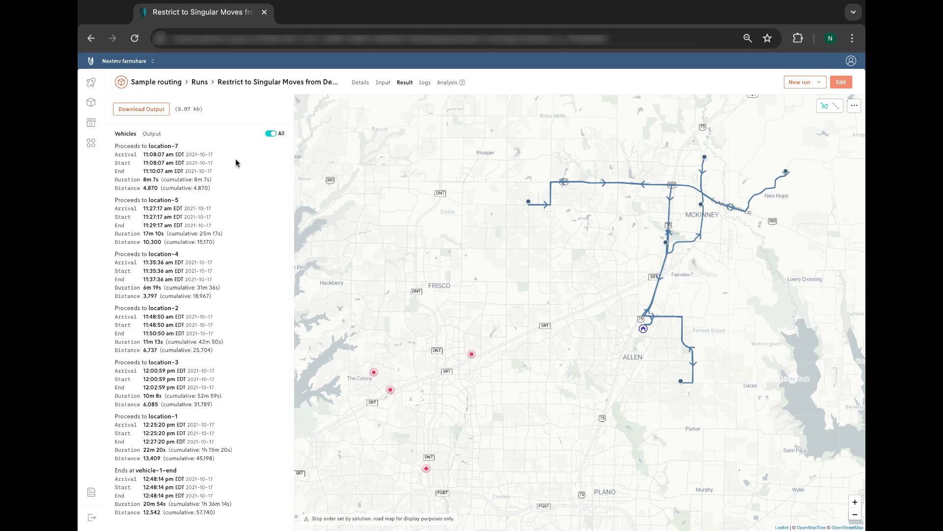
Return to the run list and open the input of the "Allow Continuous Moves from Depot" run.
click(198, 84)
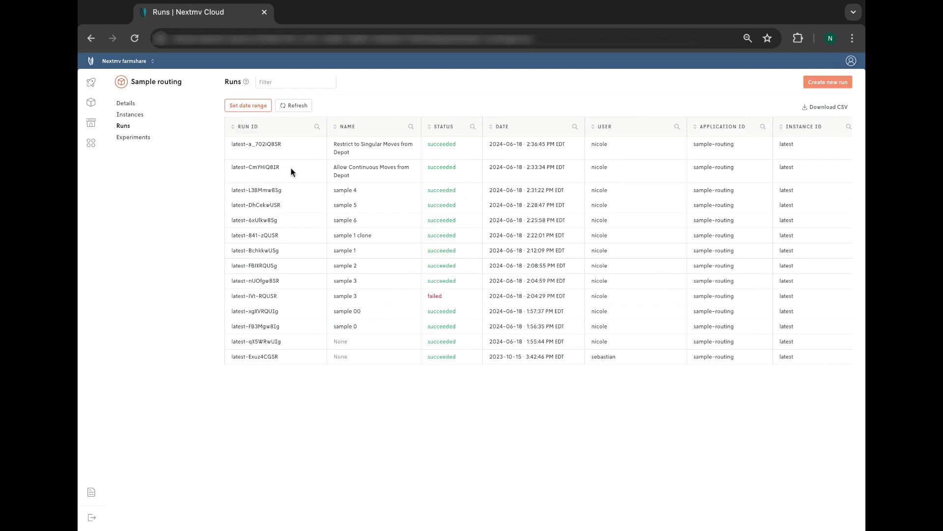
click(267, 170)
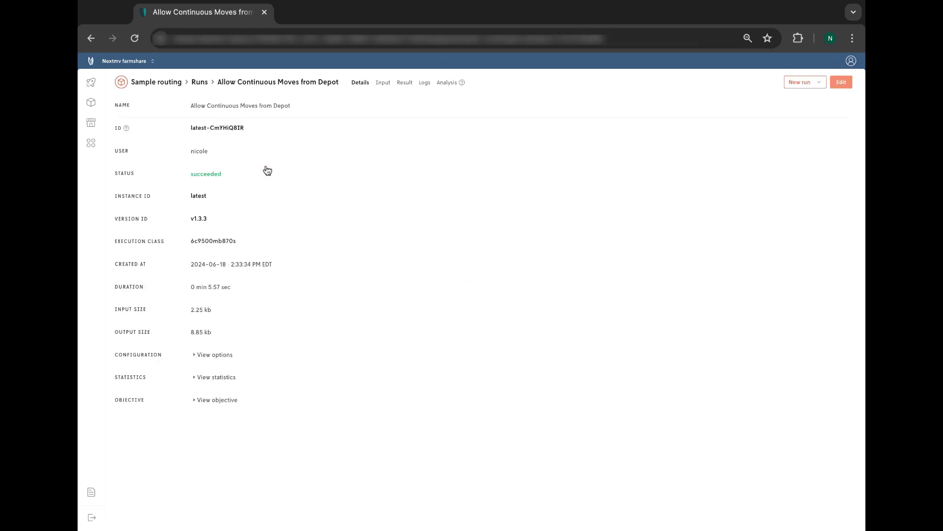
click(383, 85)
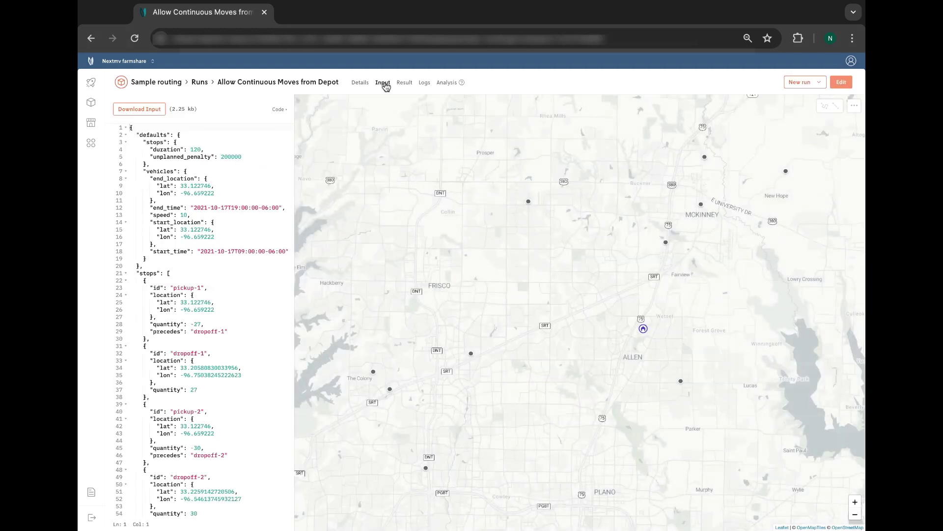
Highlight the pickup-1 stop's id and location, and the coordinates of the default vehicle start_location for comparison.
scroll(228, 415, down, 2)
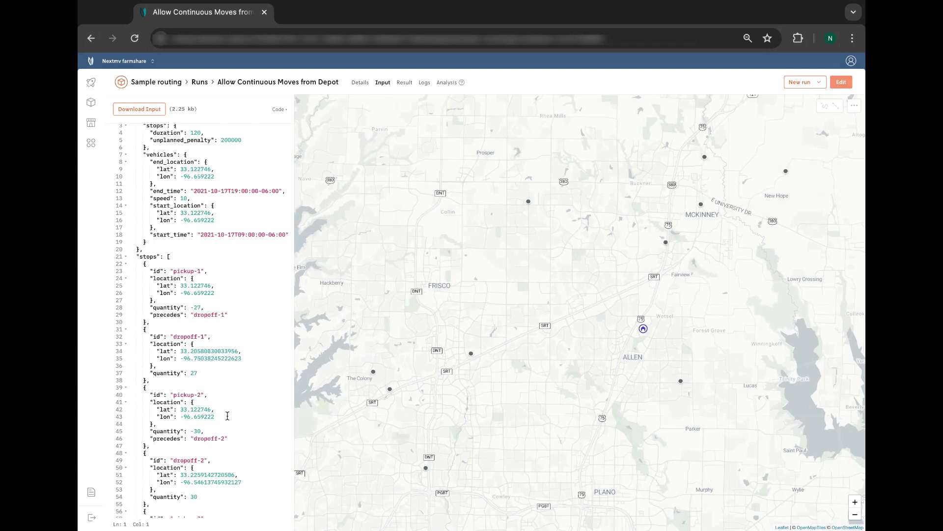
scroll(228, 415, up, 2)
scroll(189, 285, down, 1)
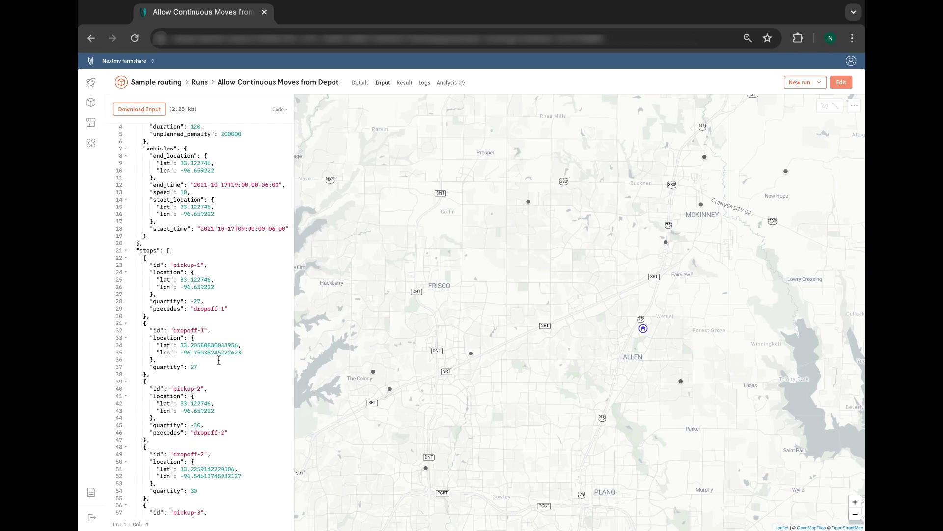
scroll(218, 360, down, 1)
drag(147, 235, 150, 287)
drag(165, 351, 129, 288)
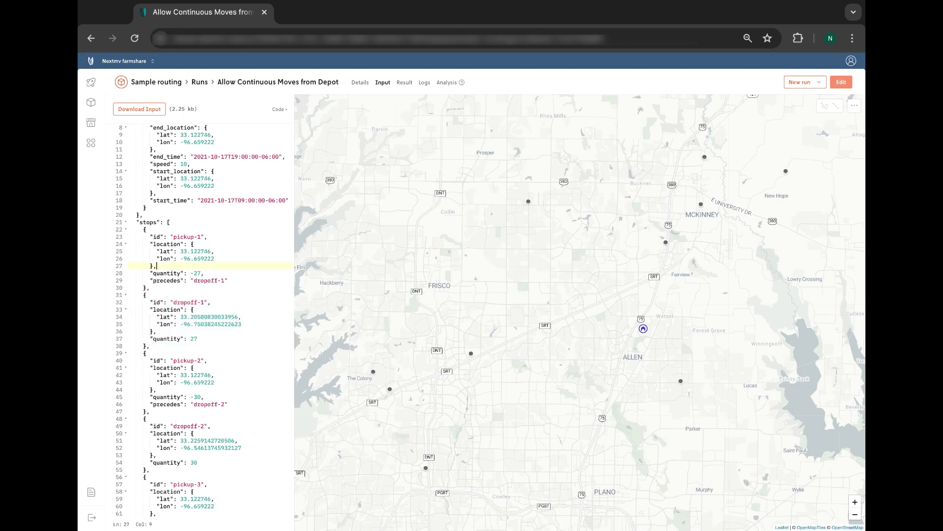
drag(156, 266, 130, 229)
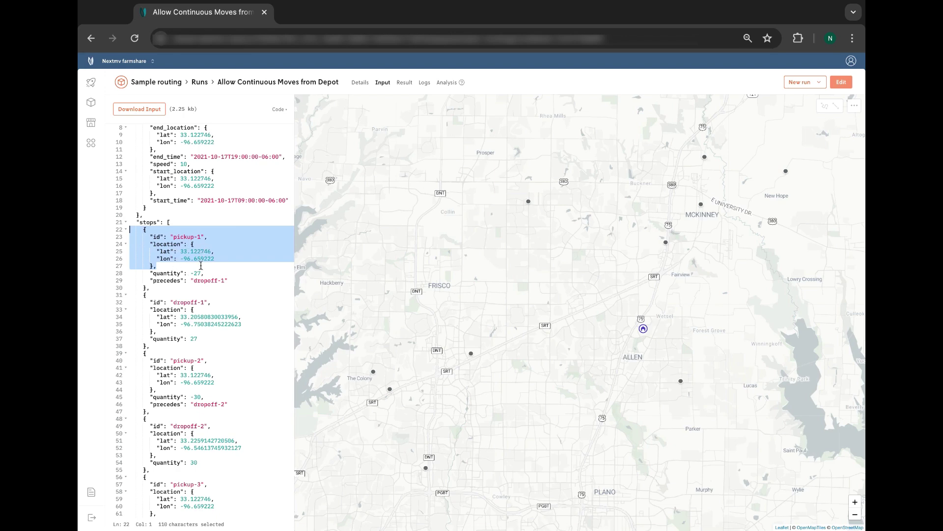
scroll(220, 221, up, 1)
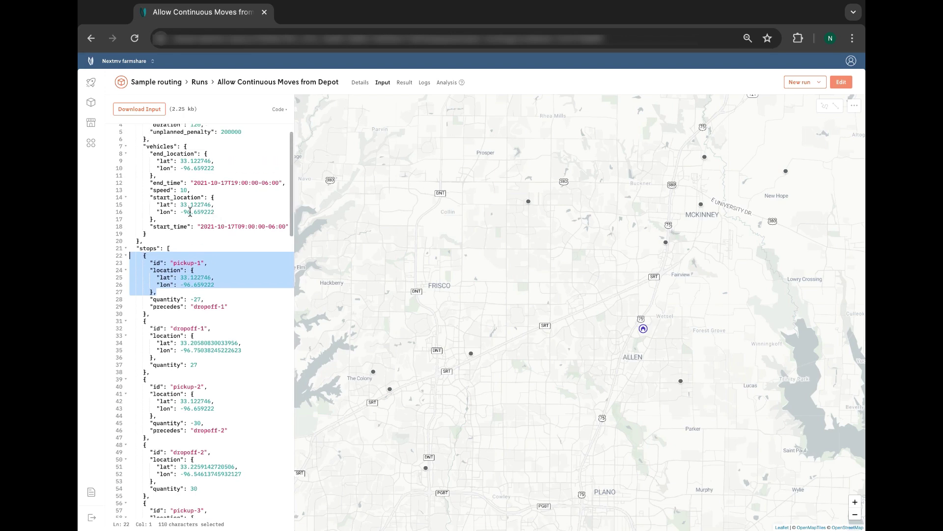
drag(217, 210, 147, 205)
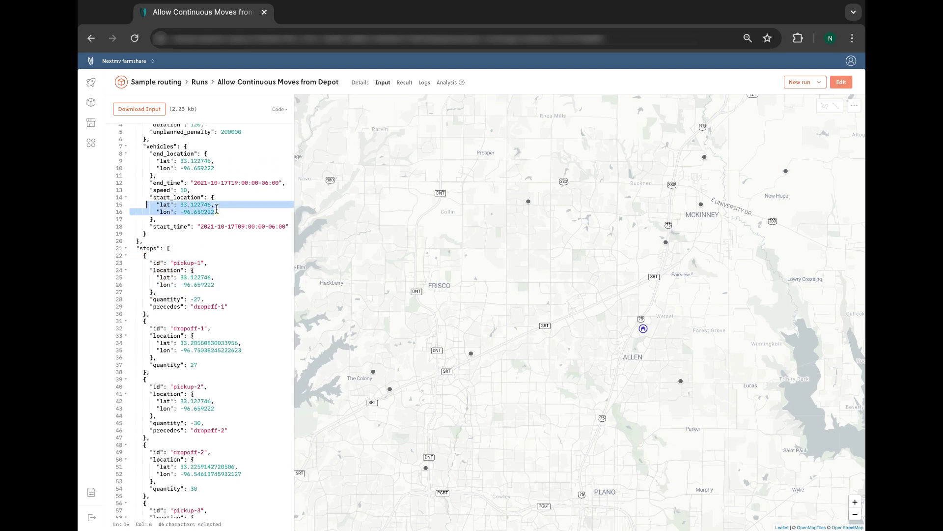
Highlight the complete pickup-1 stop and the quantity lines of pickup-1 and dropoff-1.
scroll(142, 281, down, 1)
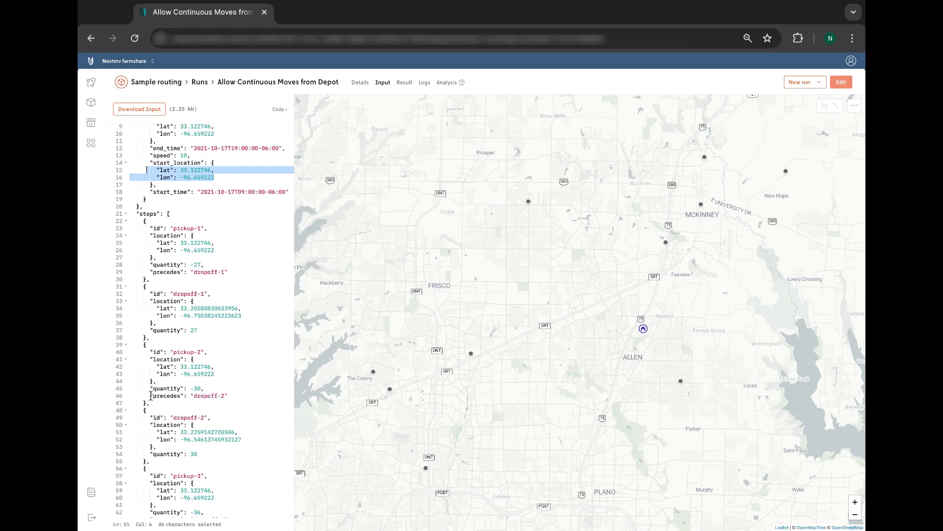
scroll(150, 395, down, 1)
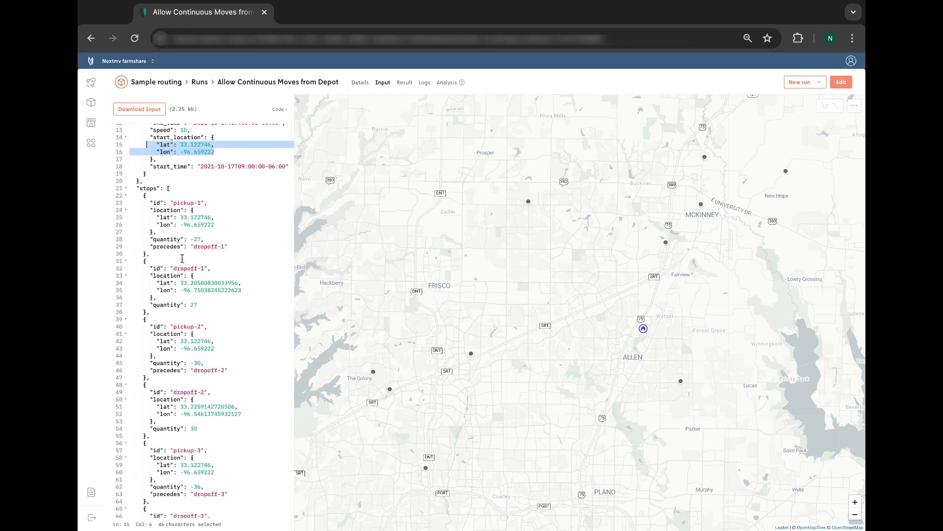
drag(153, 255, 130, 196)
click(204, 265)
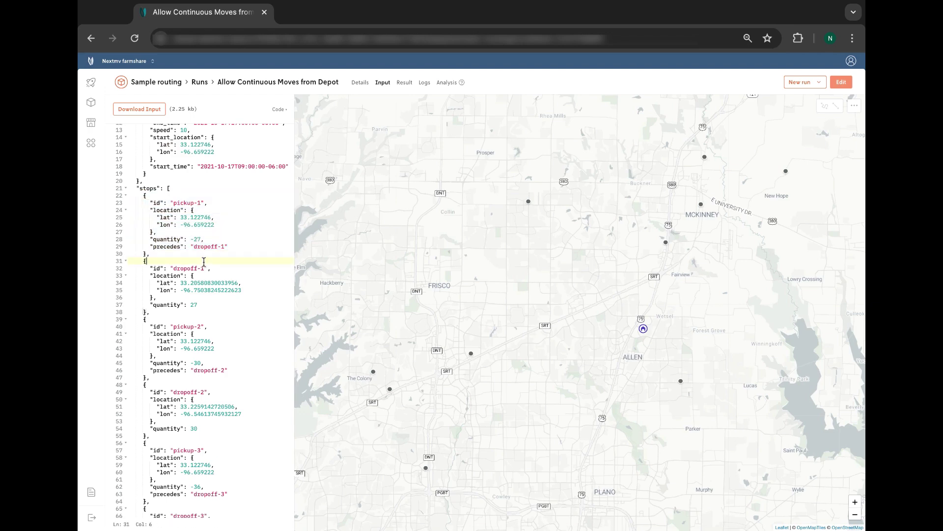
triple_click(203, 239)
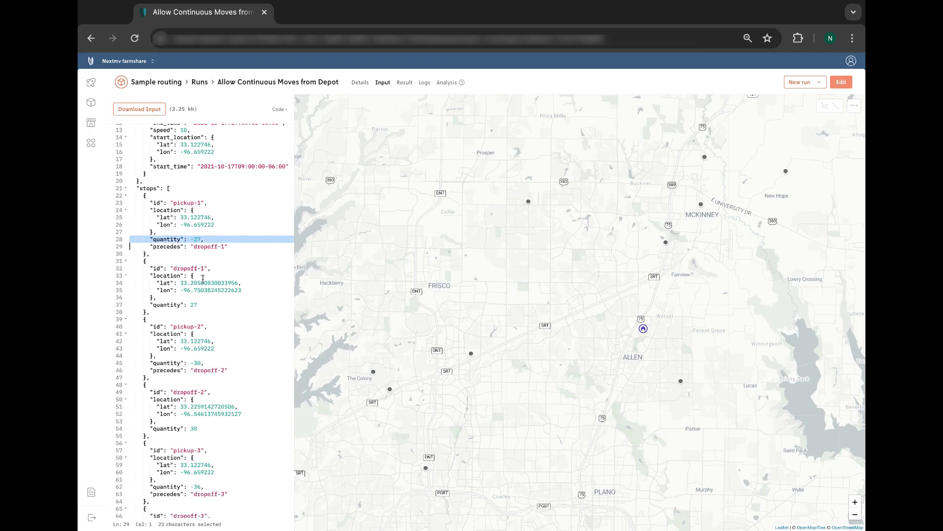
triple_click(203, 305)
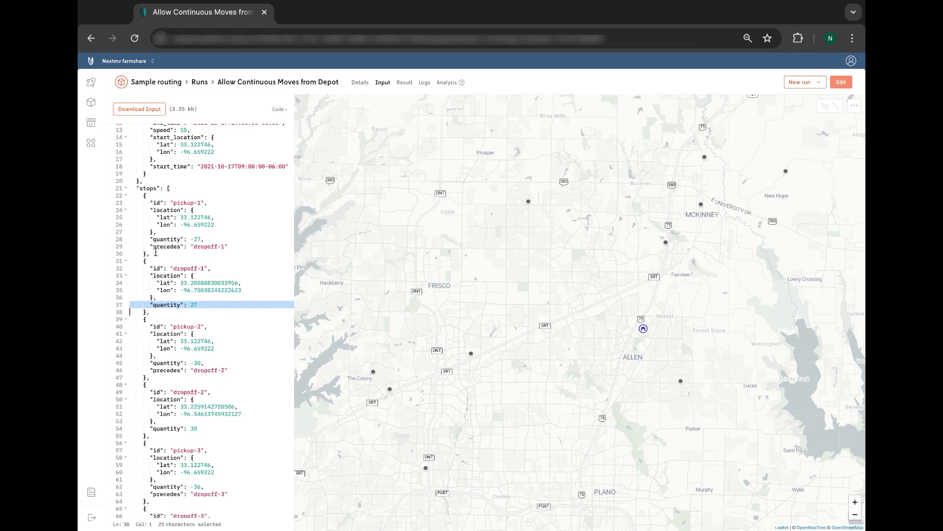
Highlight the pickup-1 stop's id and its precedes setting pointing to dropoff-1.
drag(133, 202, 156, 251)
triple_click(172, 247)
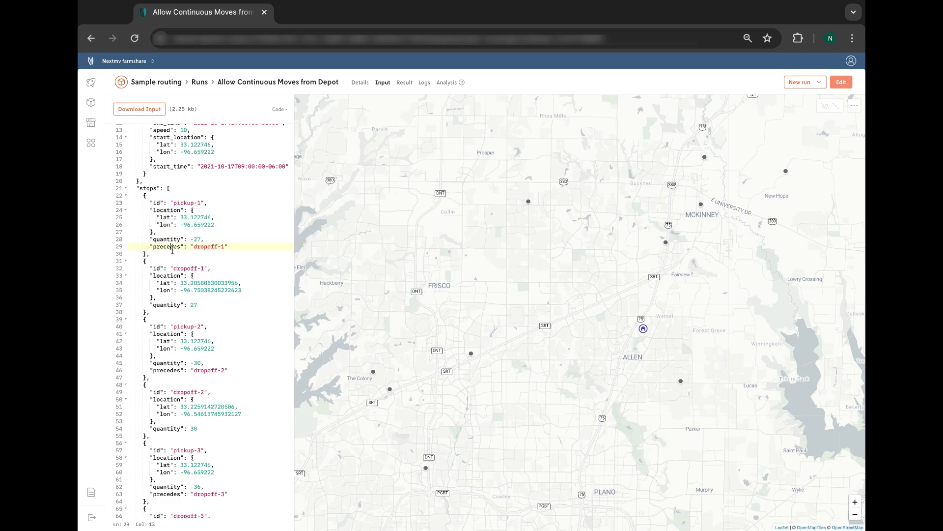
click(237, 269)
drag(212, 206, 136, 205)
drag(239, 248, 171, 247)
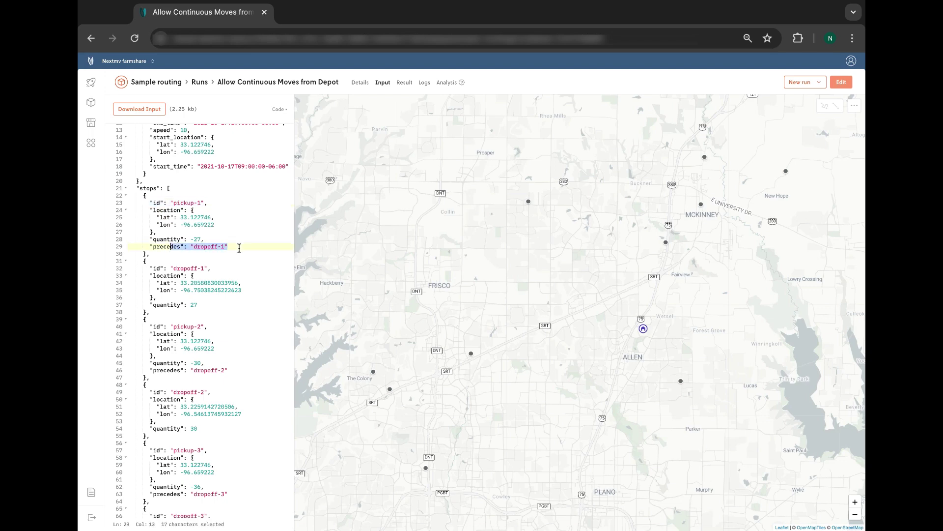
Highlight the precedes lines of the pickup-1 and pickup-2 stops in the run's input.
key(shift+Left)
key(shift+Left)
key(shift+Left)
key(shift+Left)
key(shift+Left)
key(shift+Left)
click(236, 371)
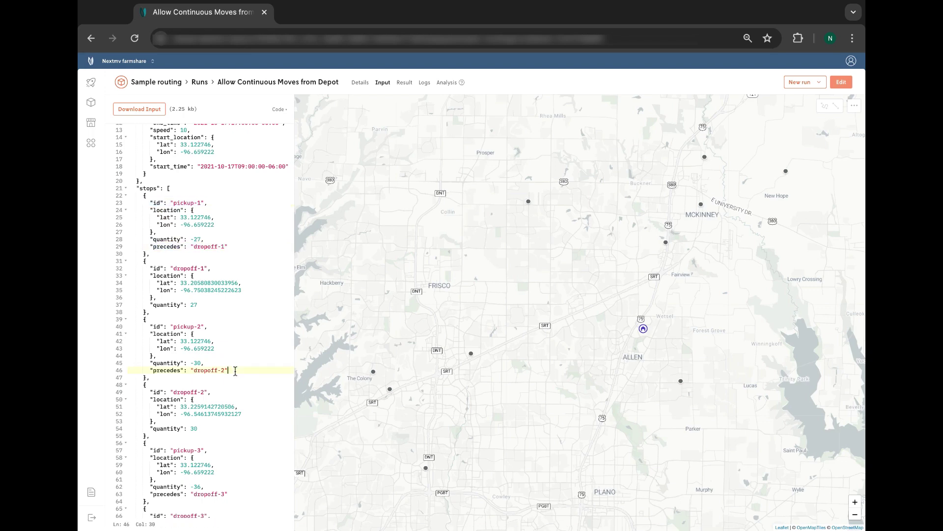
key(shift+Left)
key(shift+Left)
key(shift+Left)
key(shift+Left)
key(shift+Left)
key(shift+Left)
key(shift+Left)
key(shift+Left)
key(shift+Left)
key(shift+Left)
key(shift+Left)
key(shift+Left)
key(shift+Left)
key(shift+Left)
key(shift+Left)
key(shift+Left)
key(shift+Left)
key(shift+Left)
key(shift+Left)
key(shift+Left)
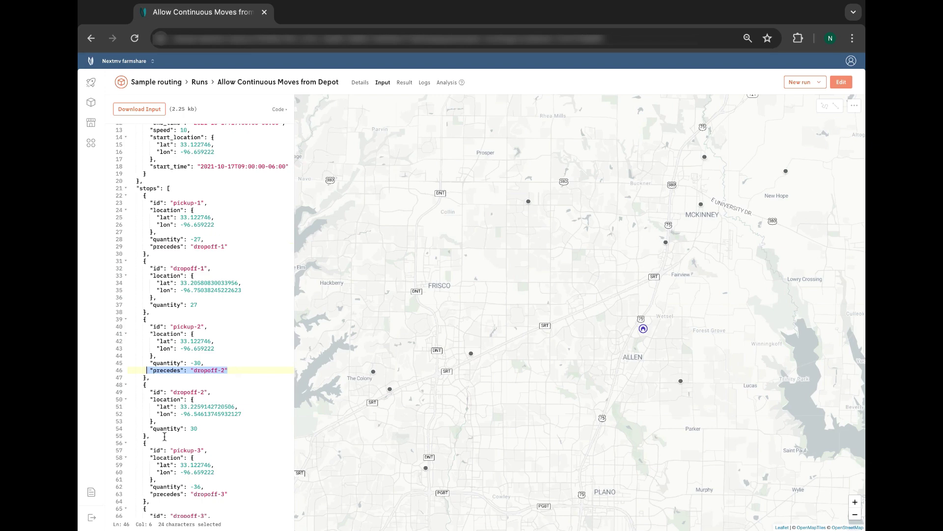
Check the input down to its vehicles section and open vehicle-1's stop list in the run's result.
scroll(164, 436, down, 20)
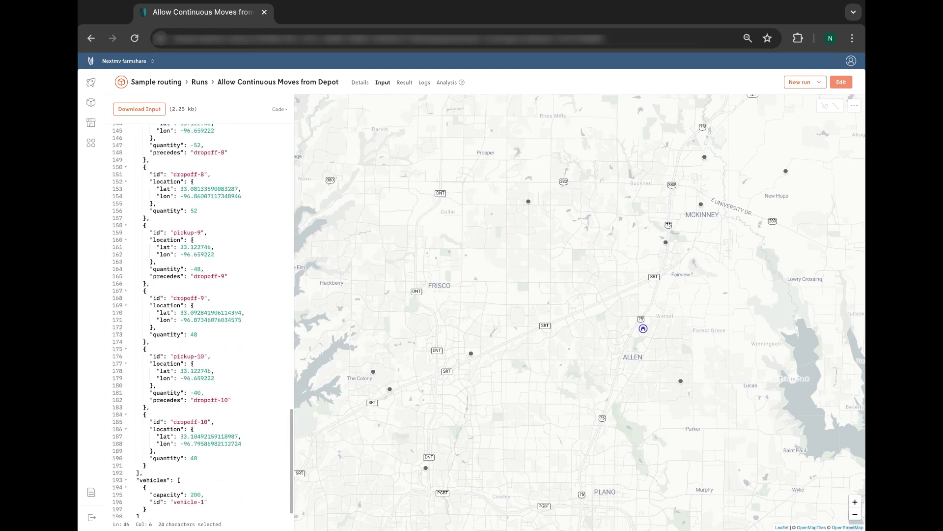
scroll(159, 450, down, 1)
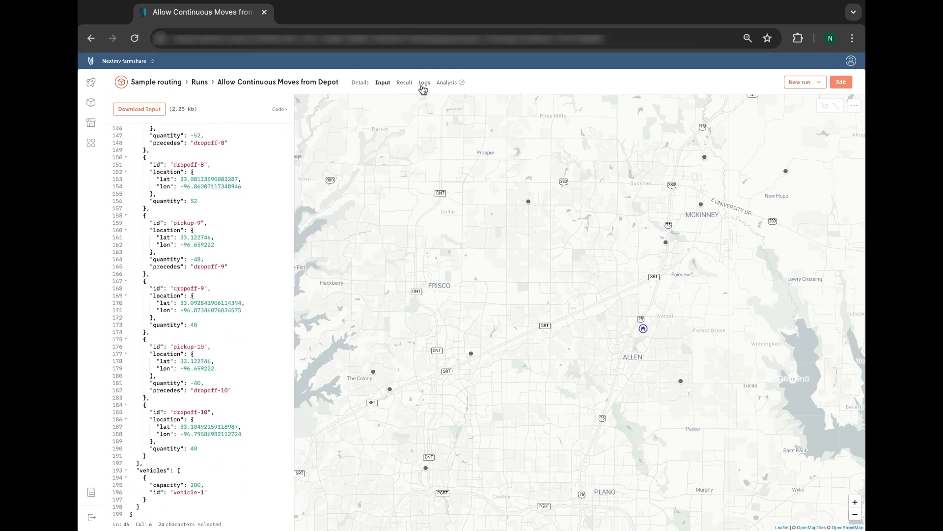
click(405, 82)
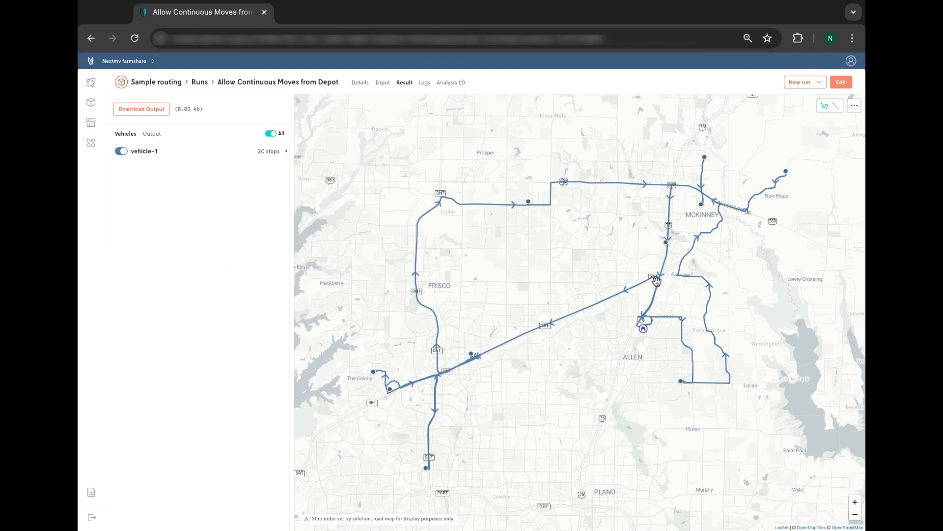
click(152, 149)
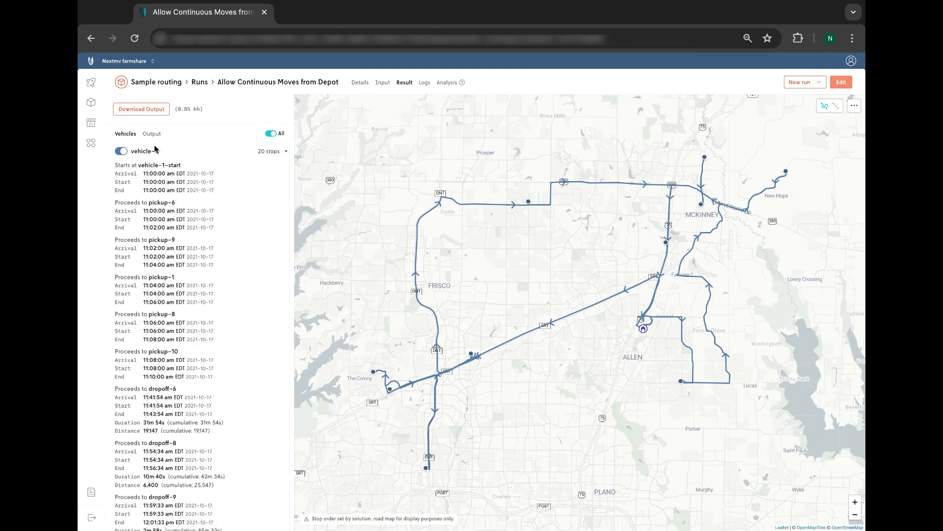
Examine vehicle-1's initial pickups and its first series of drop-offs, from dropoff-6 to dropoff-1.
scroll(160, 244, down, 1)
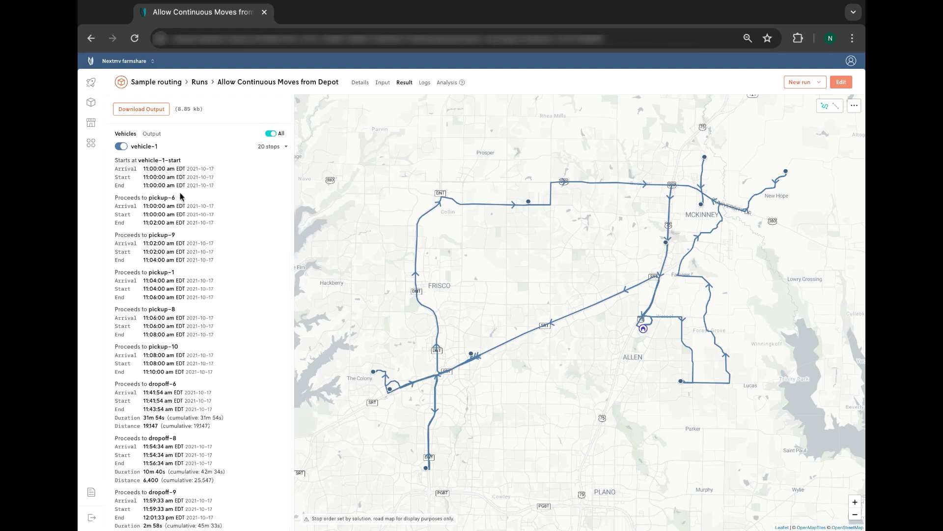
scroll(166, 316, down, 3)
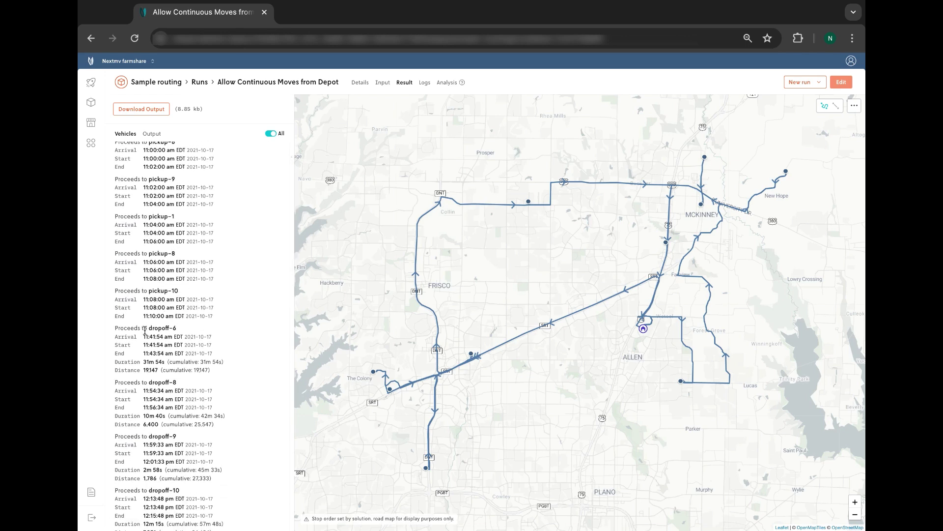
drag(147, 328, 182, 337)
click(177, 369)
scroll(178, 407, down, 4)
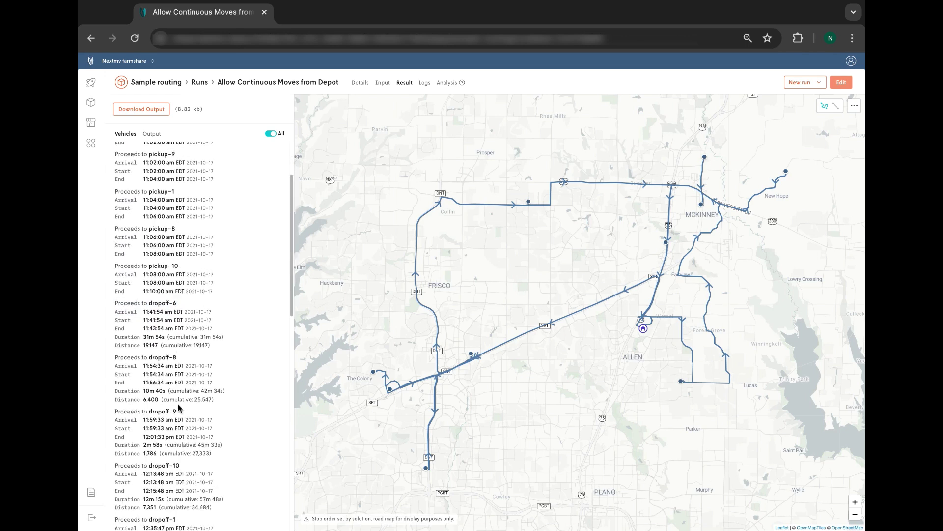
scroll(178, 438, down, 4)
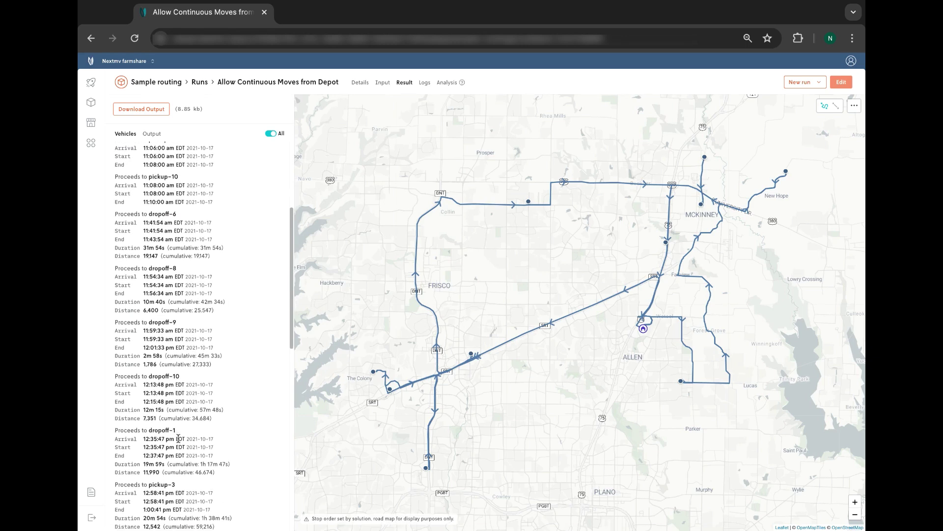
Mark the move to pickup-3 and examine the remaining pickups and drop-offs through vehicle-1-end.
drag(142, 424, 182, 429)
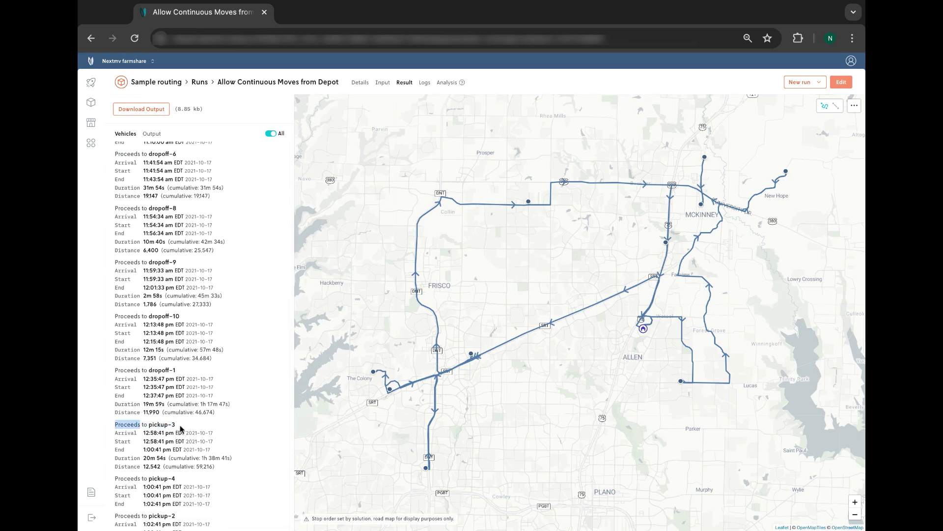
click(180, 429)
scroll(180, 430, down, 2)
scroll(180, 432, down, 7)
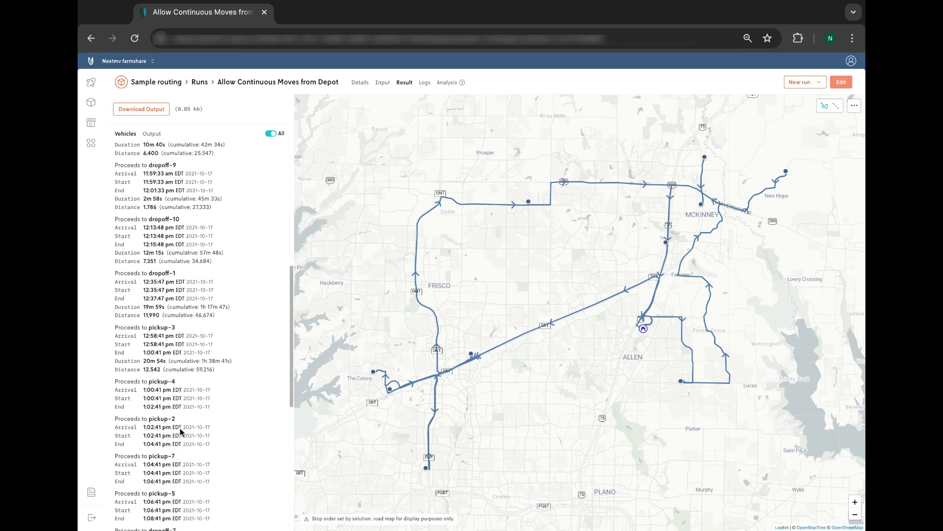
scroll(159, 453, down, 7)
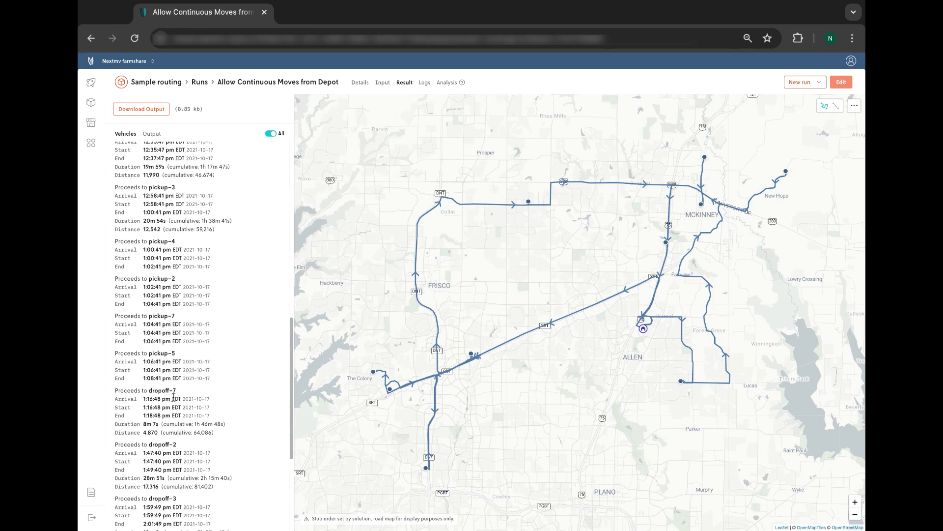
scroll(159, 455, down, 3)
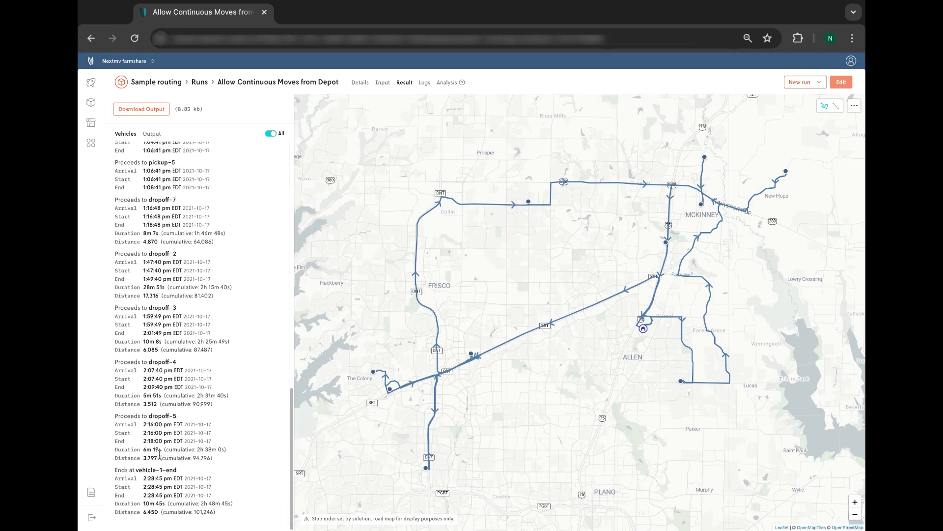